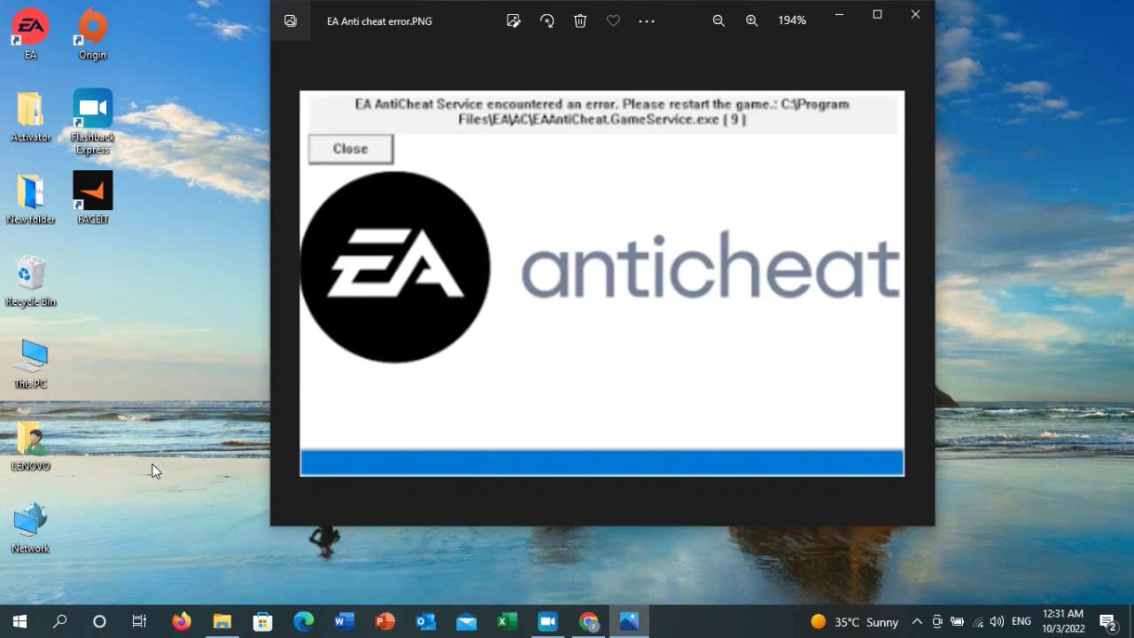
Step: Minimize the EA AntiCheat error image and launch Origin from its desktop shortcut
click(838, 16)
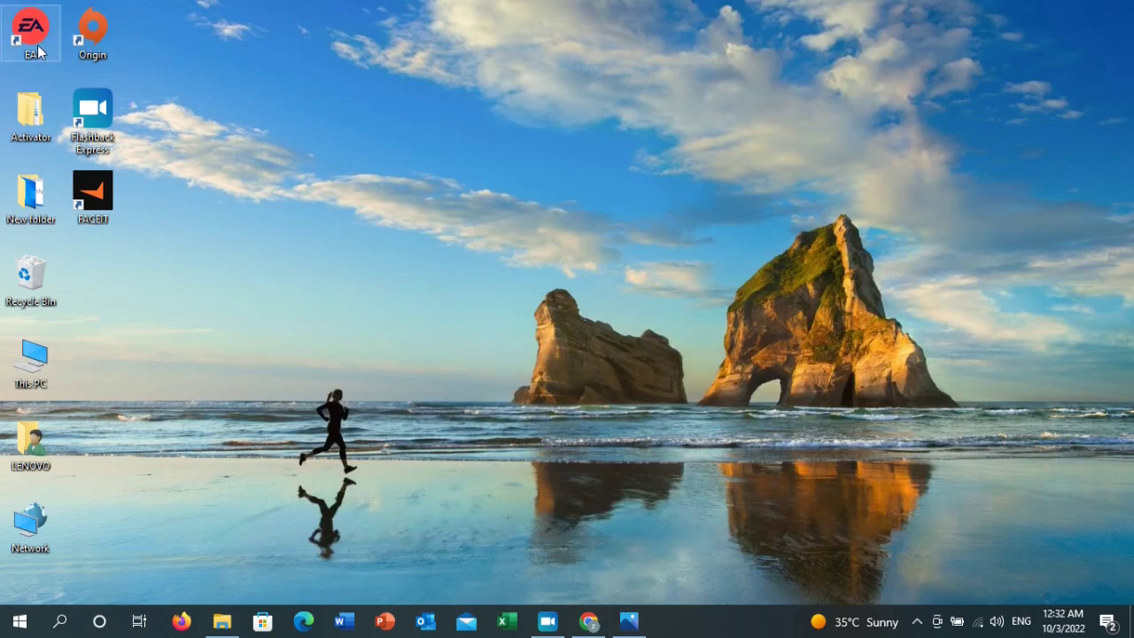
double_click(109, 41)
right_click(110, 41)
click(159, 163)
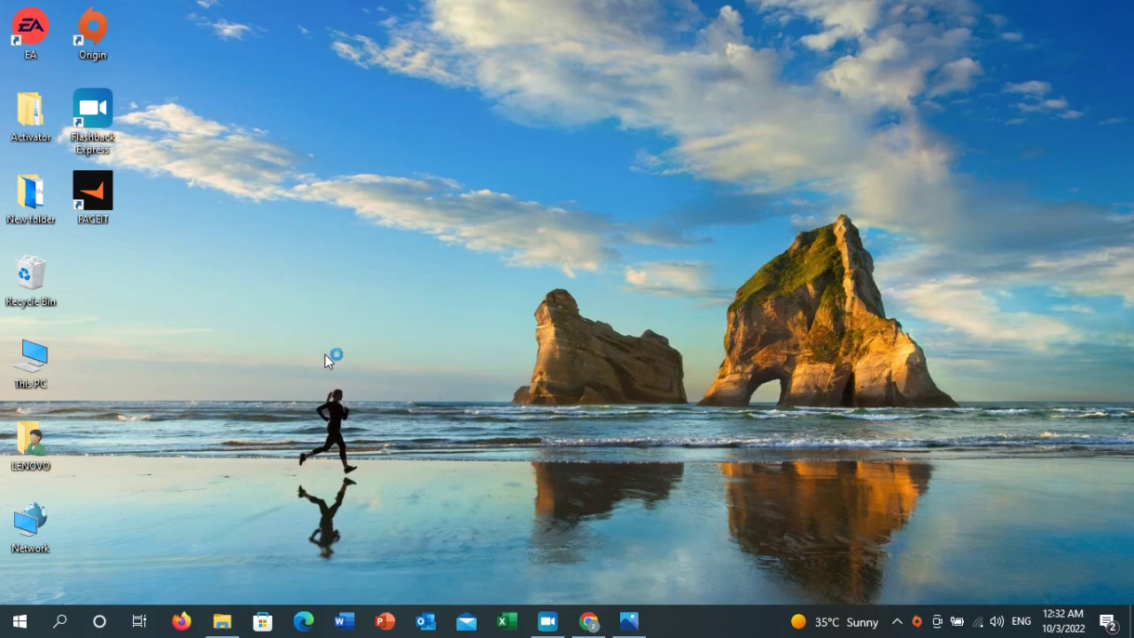
right_click(45, 41)
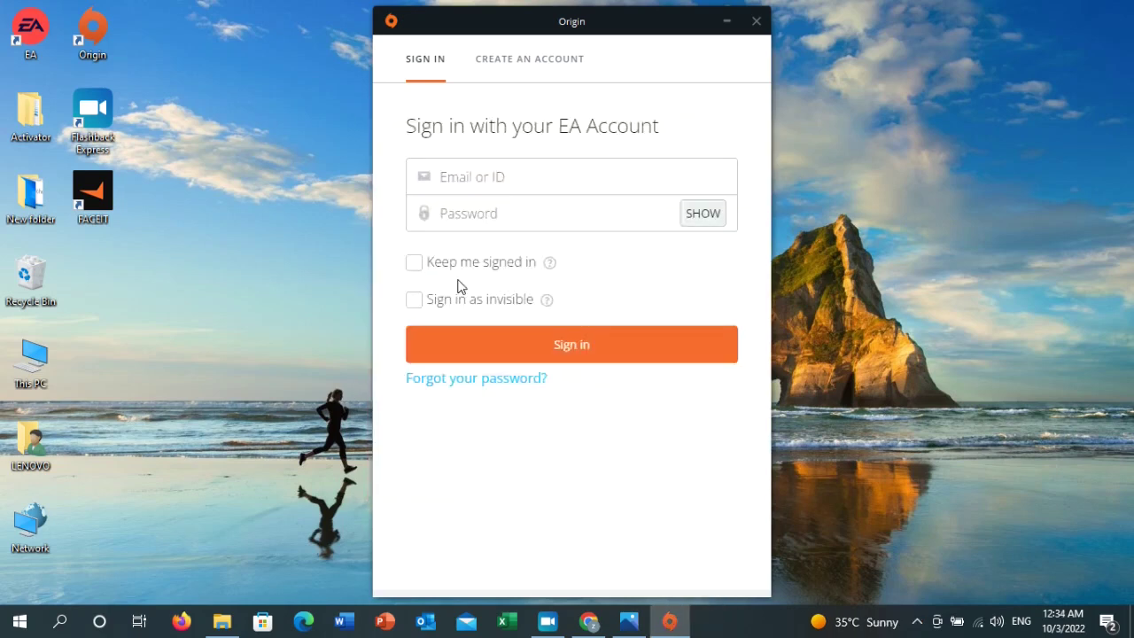
Step: Open the Apps & features settings through Windows search and filter the installed apps by "faceit"
click(61, 623)
text(apps and)
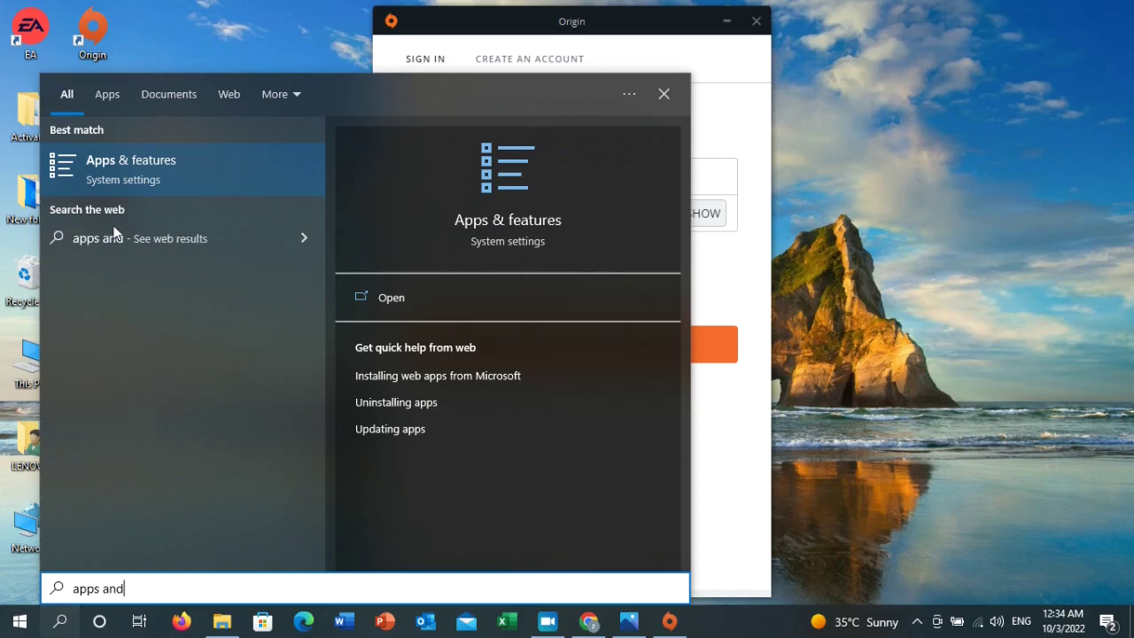
click(176, 181)
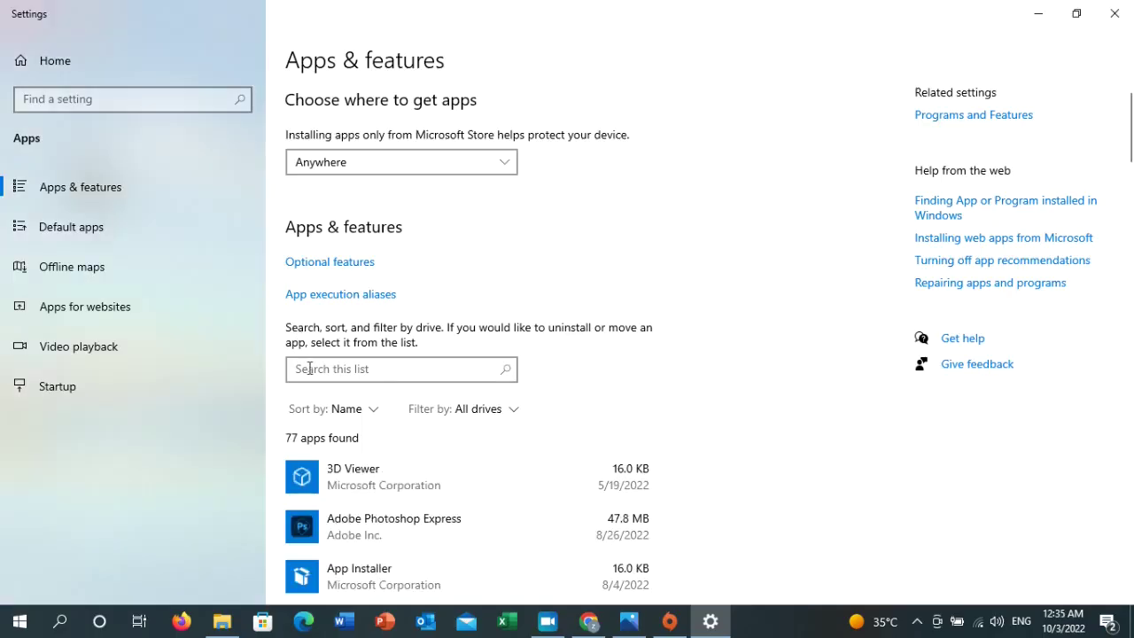
click(322, 373)
text(faceit)
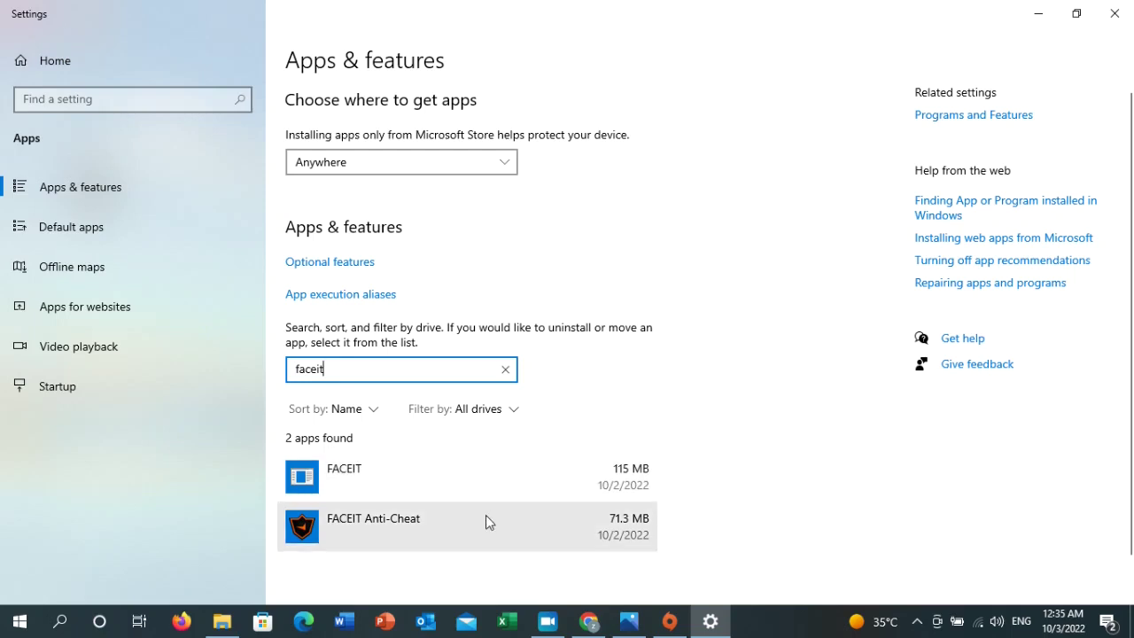
Step: Uninstall FACEIT Anti-Cheat completely, including all of its components
click(512, 523)
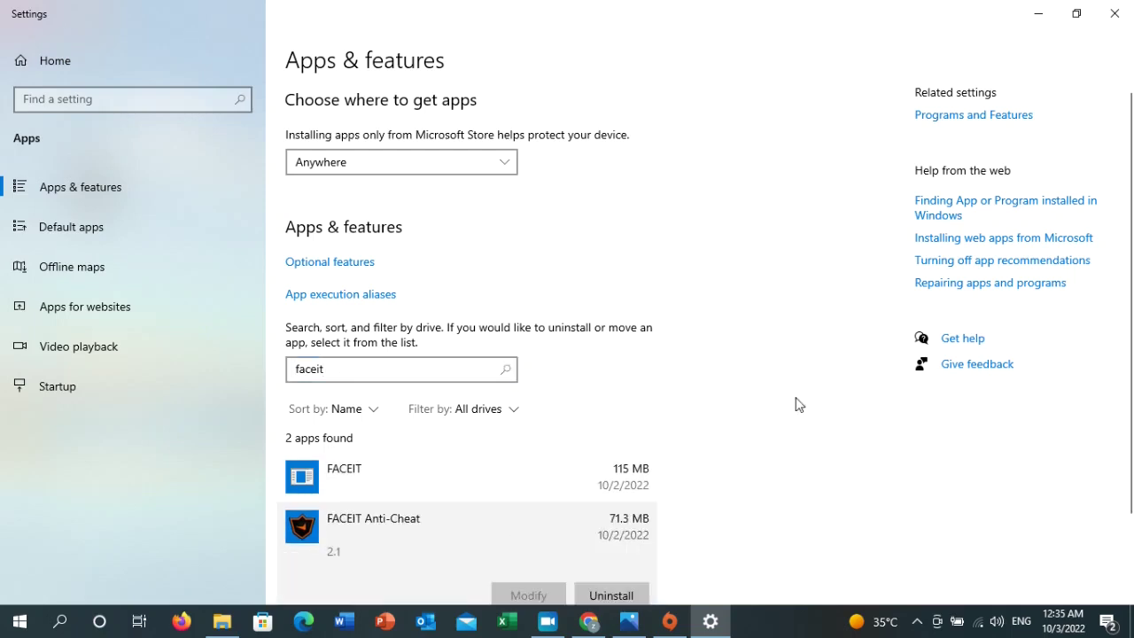
click(611, 595)
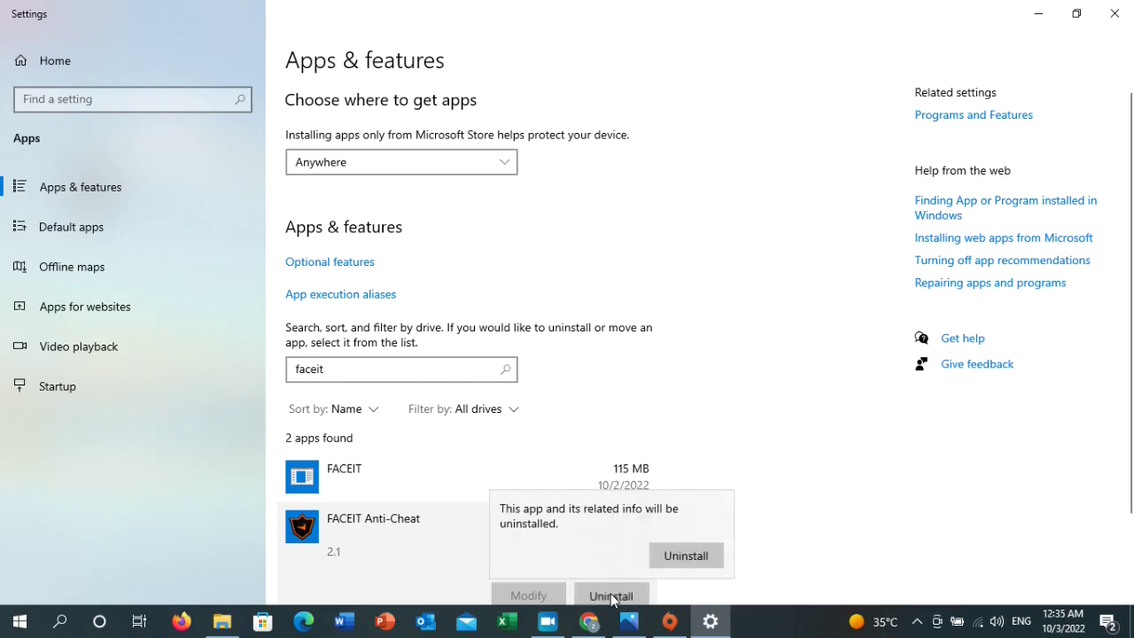
click(683, 555)
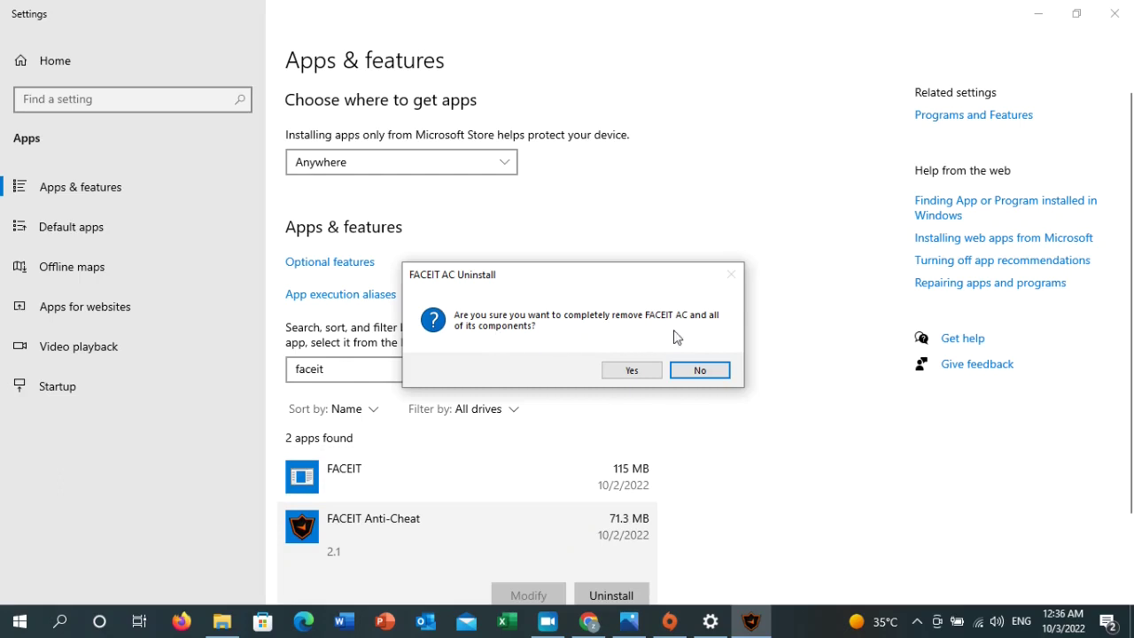
click(630, 372)
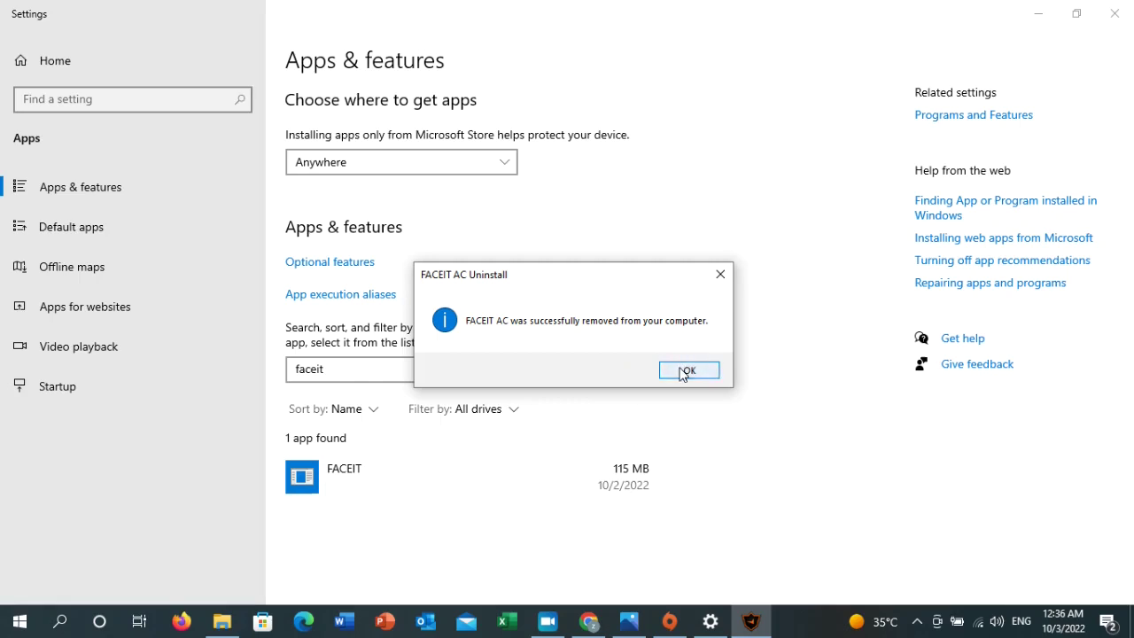
click(684, 372)
Step: Uninstall the FACEIT client app from the filtered list of installed apps
click(460, 479)
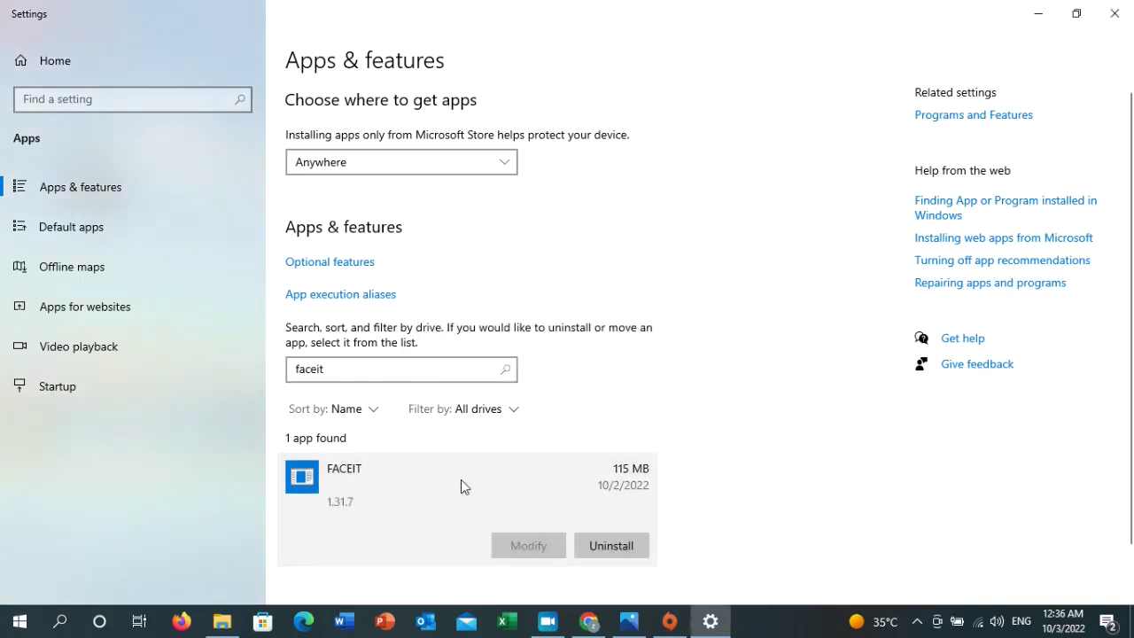
click(618, 541)
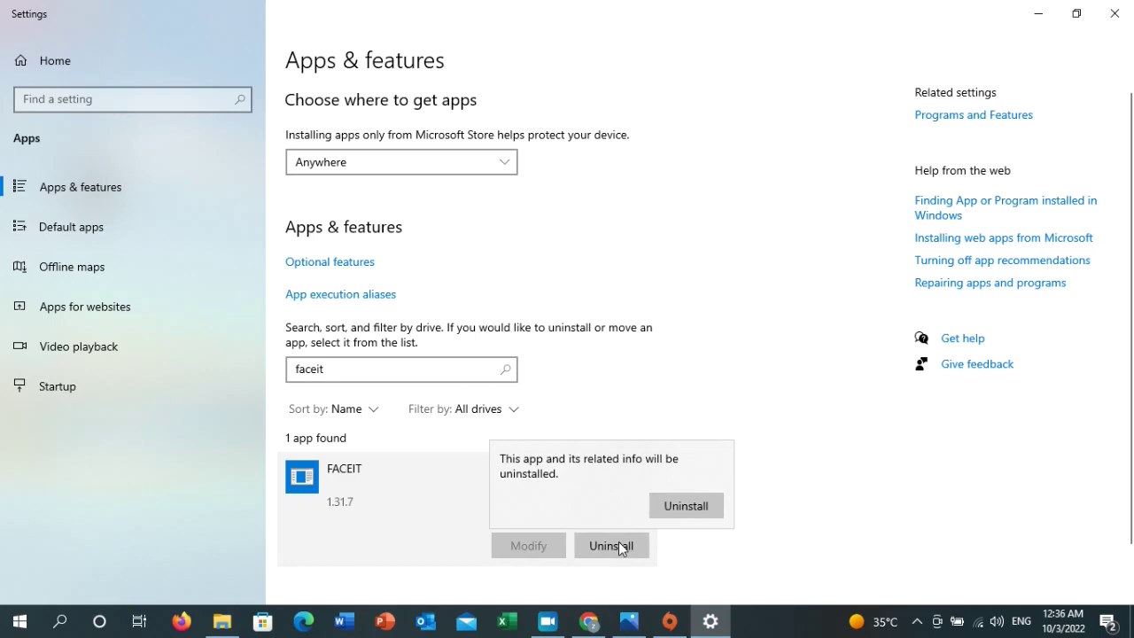
click(686, 505)
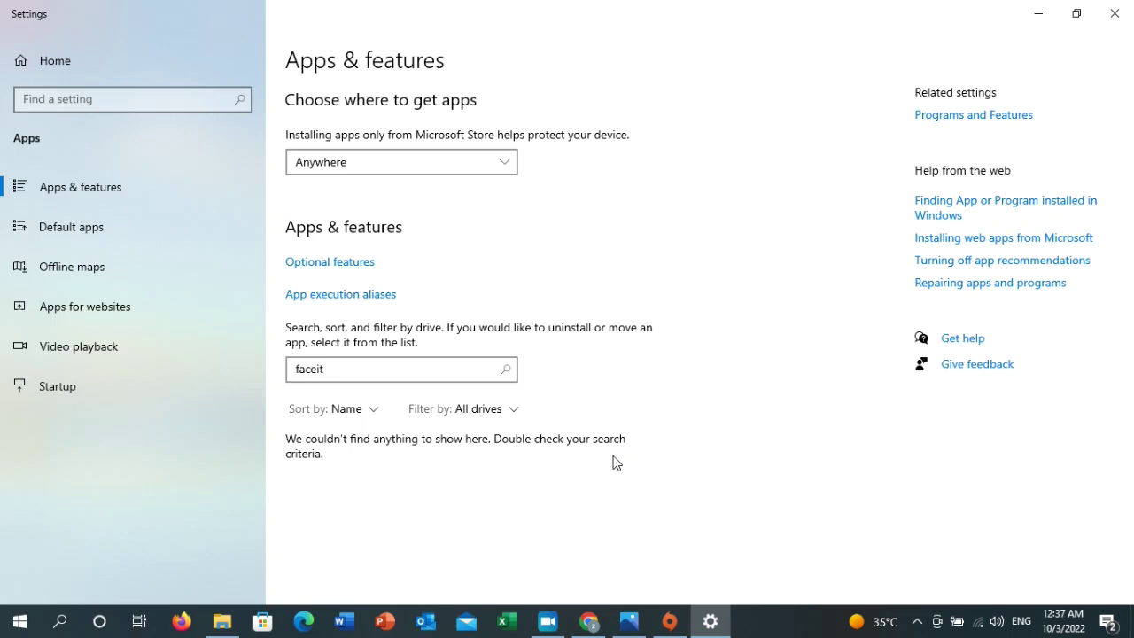
Step: Switch to Chrome and search Google for "faceit anti cheat download"
click(588, 621)
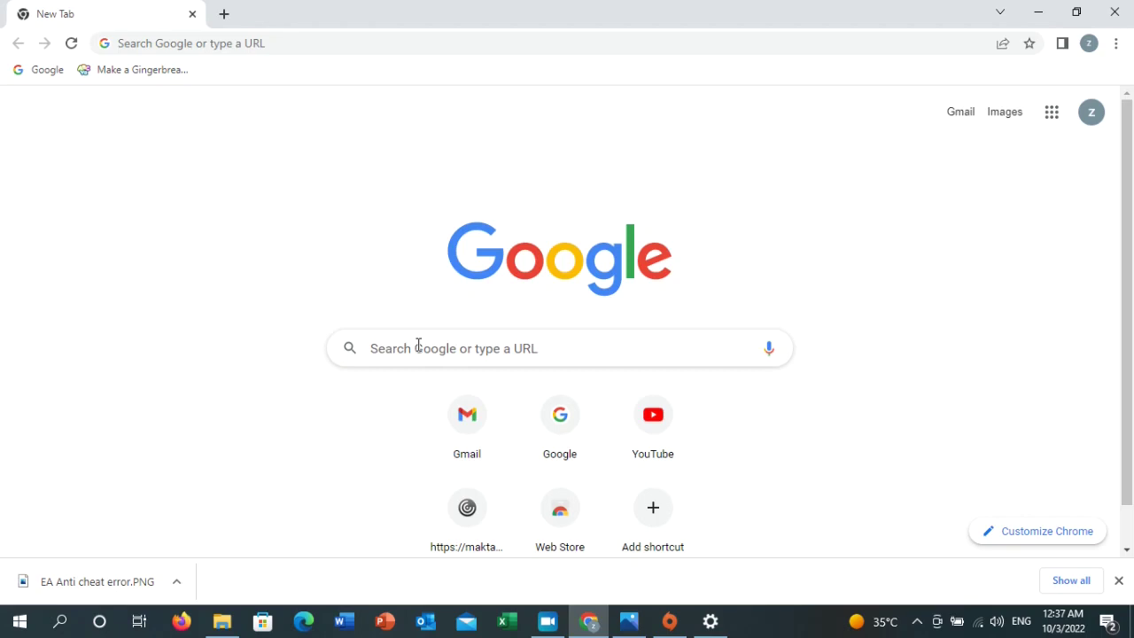
click(418, 347)
text(faceit anti c)
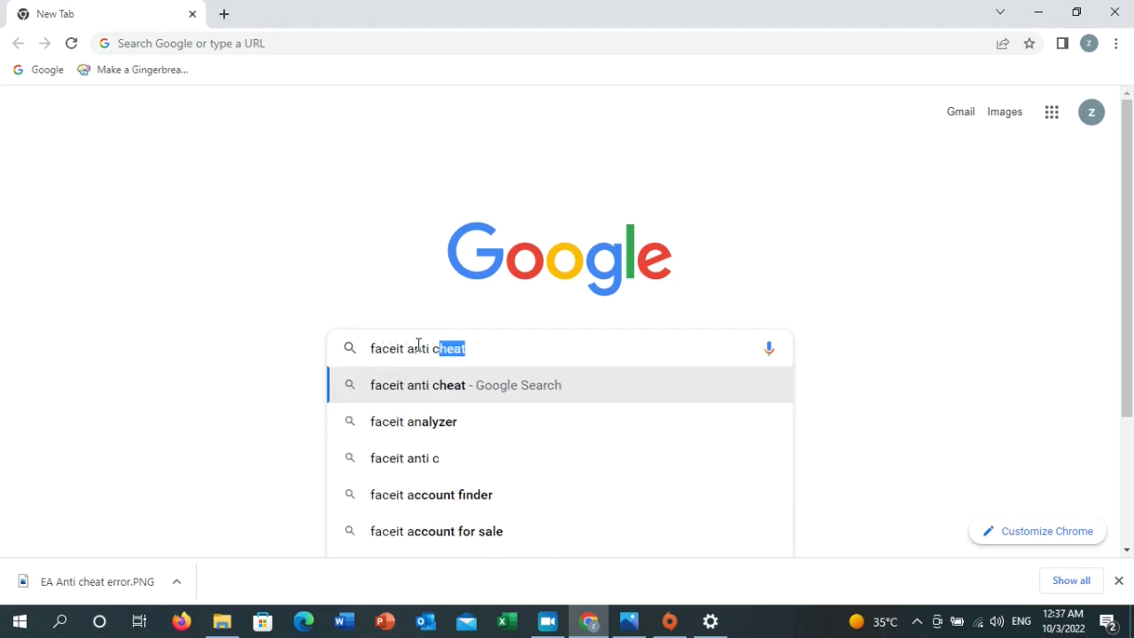
text(heat)
click(436, 431)
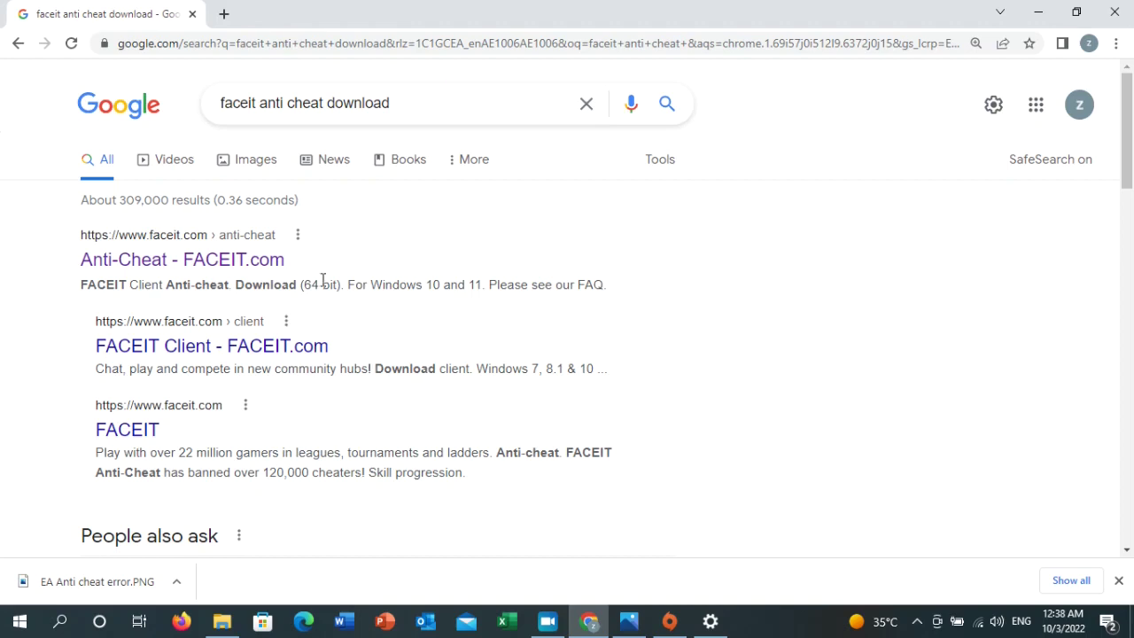
Step: Download the 64-bit FACEIT Anti-Cheat installer from the FACEIT.com anti-cheat page and run it
click(266, 269)
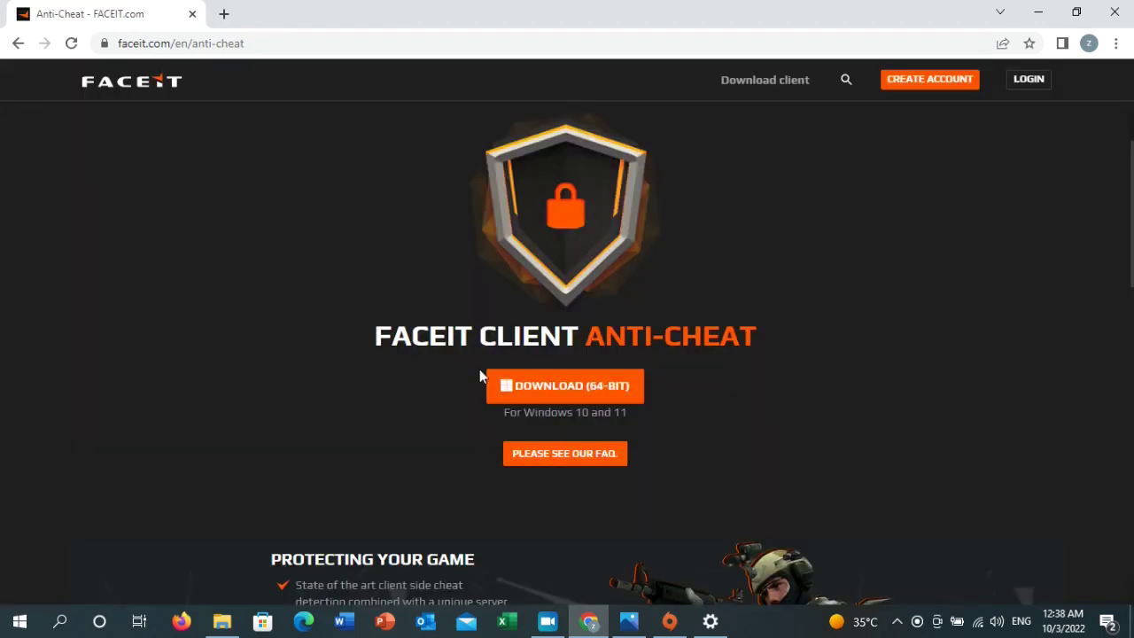
click(555, 391)
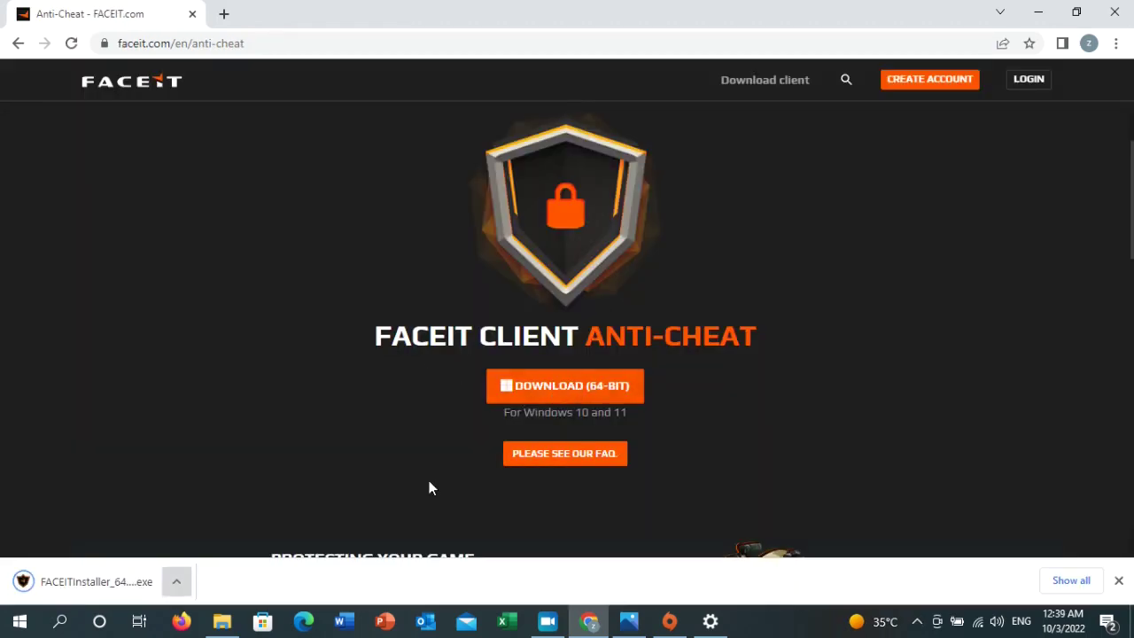
click(177, 581)
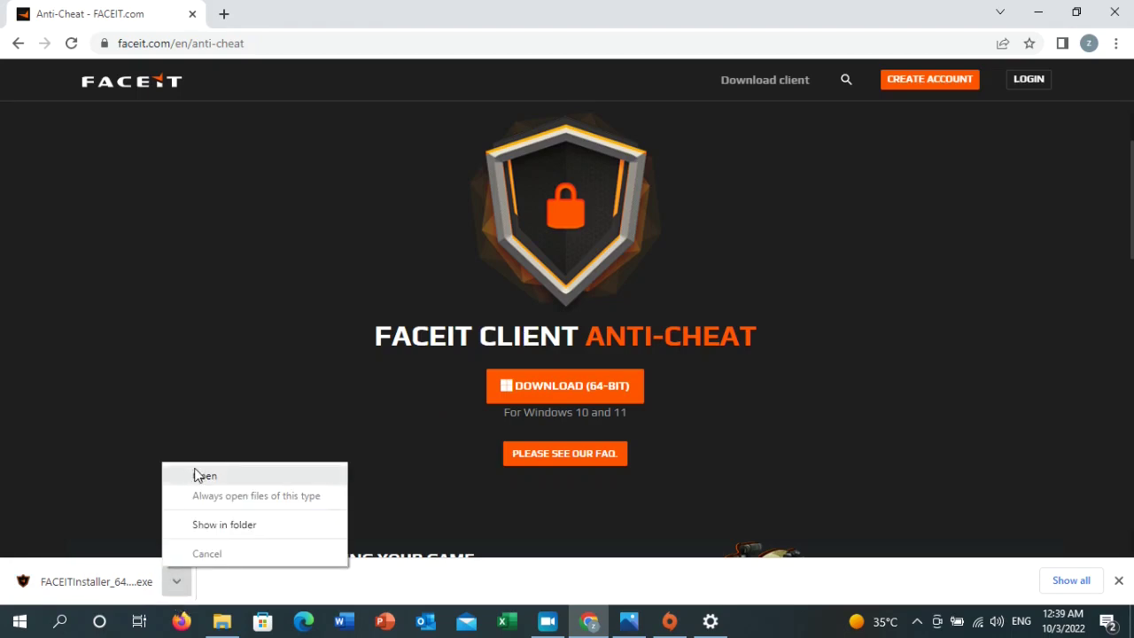
click(196, 469)
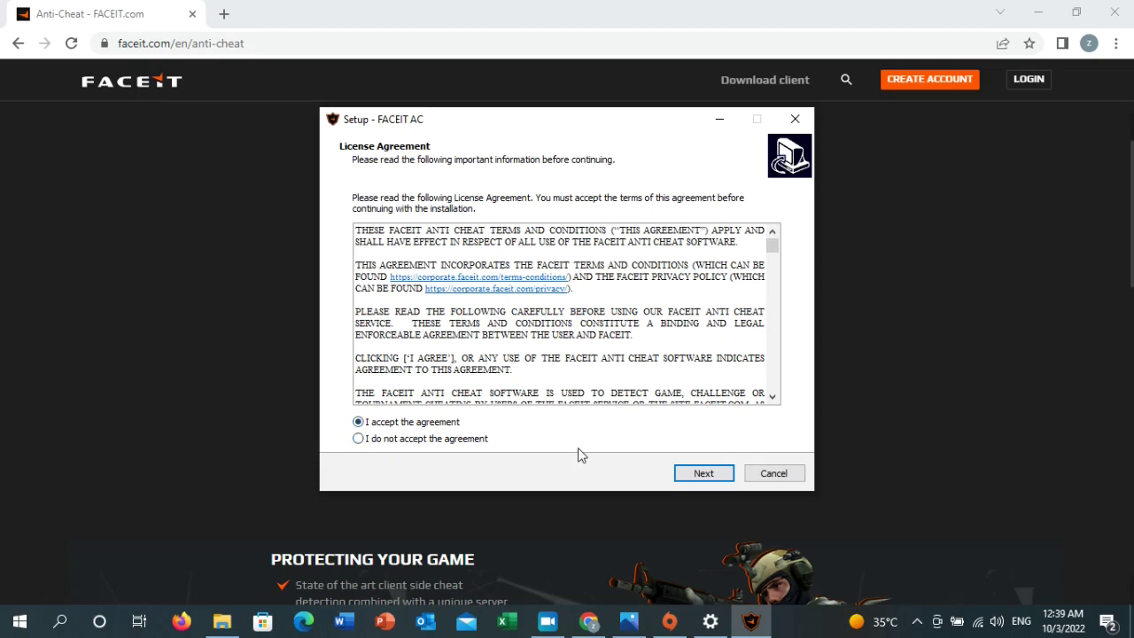
Step: Accept the license and install FACEIT AC with a desktop shortcut and the FACEIT Client, launching it on finish
click(703, 474)
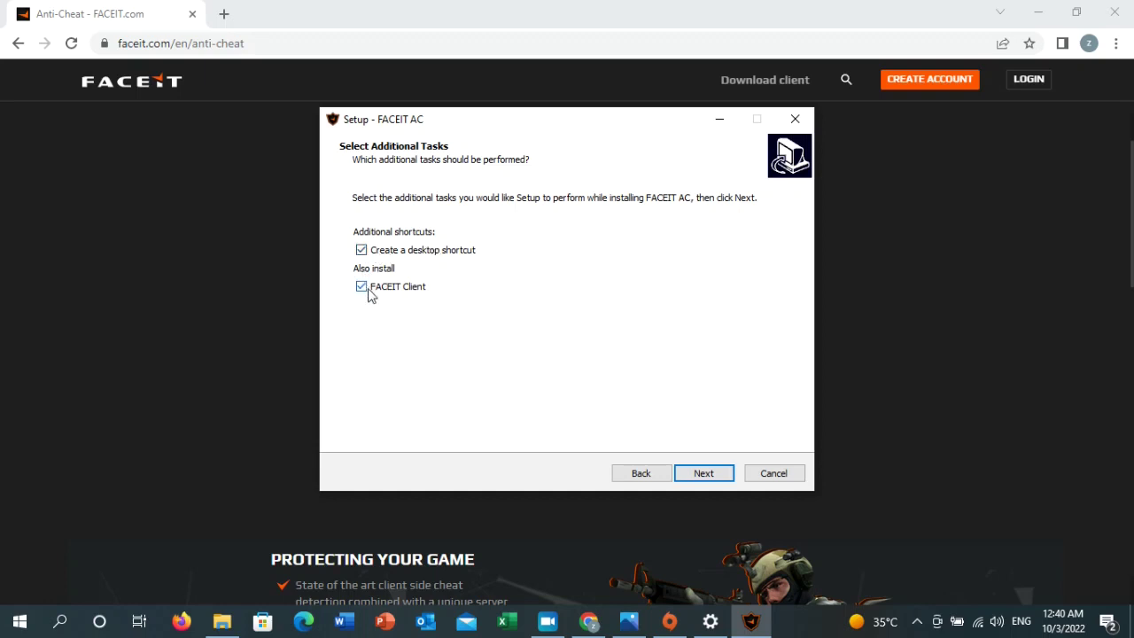
click(700, 474)
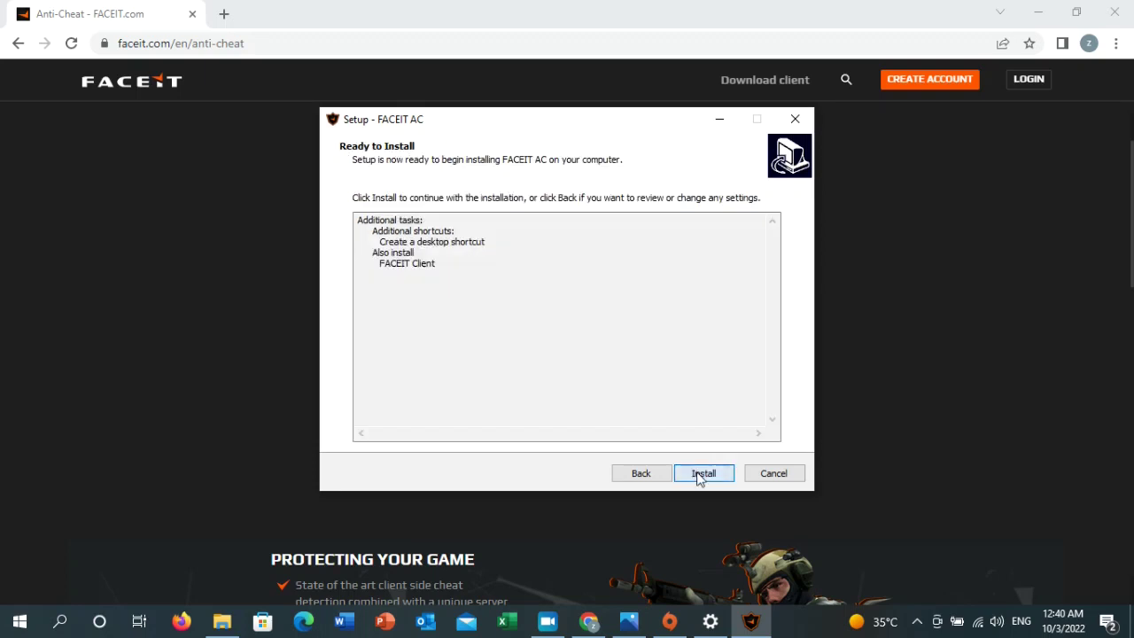
click(703, 473)
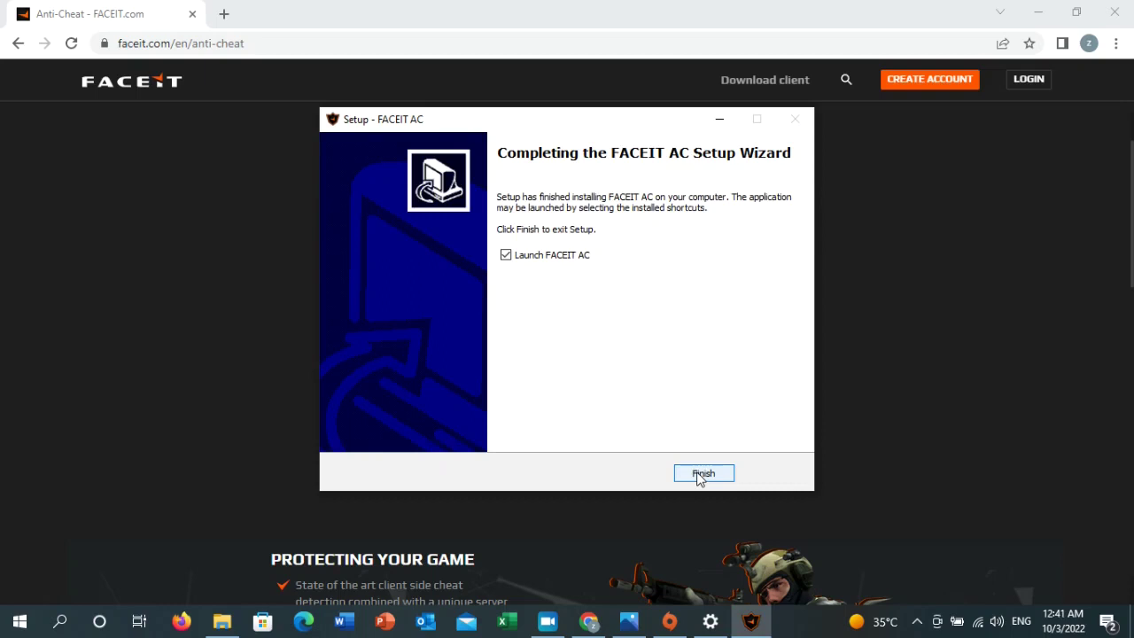
click(702, 474)
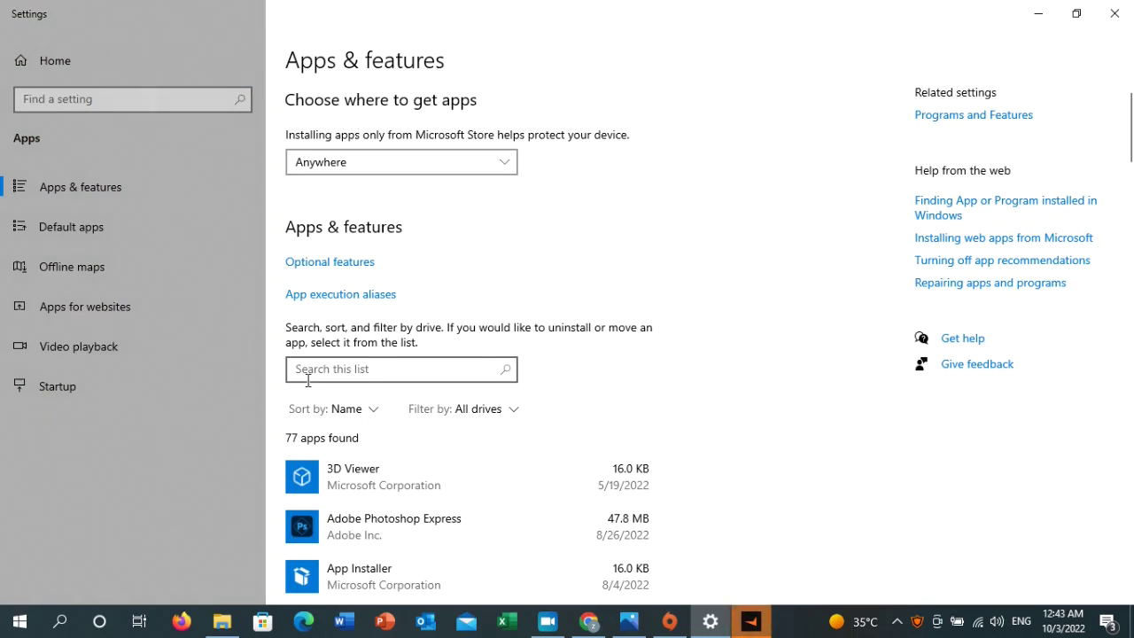
Step: Filter the installed apps by "ea" in Apps & features and uninstall the EA app
click(308, 376)
text(ea)
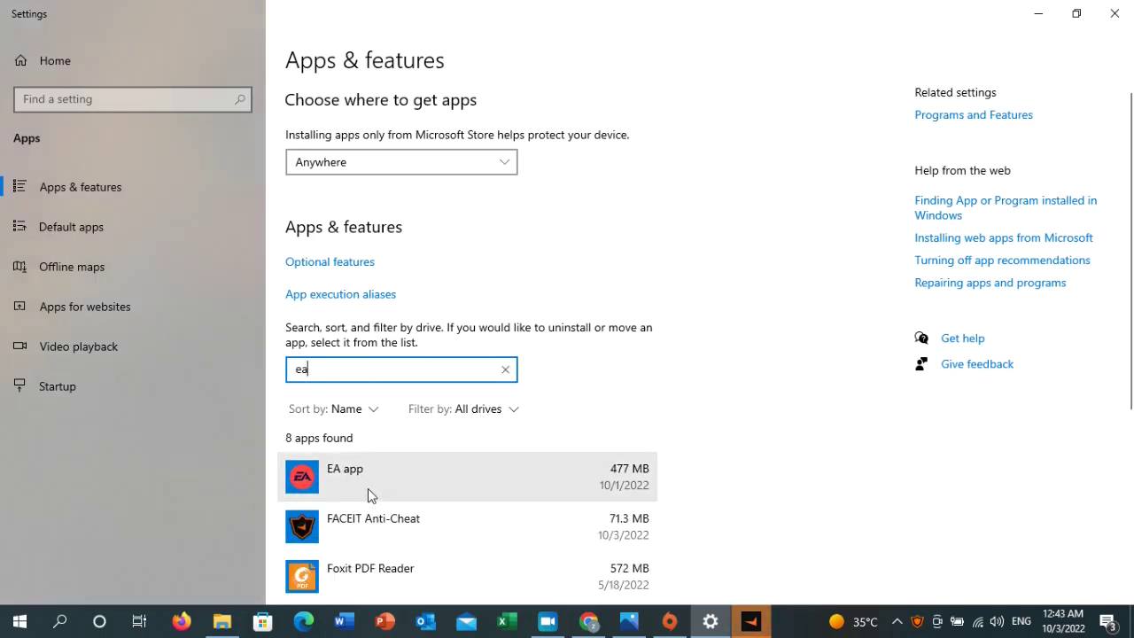
click(368, 488)
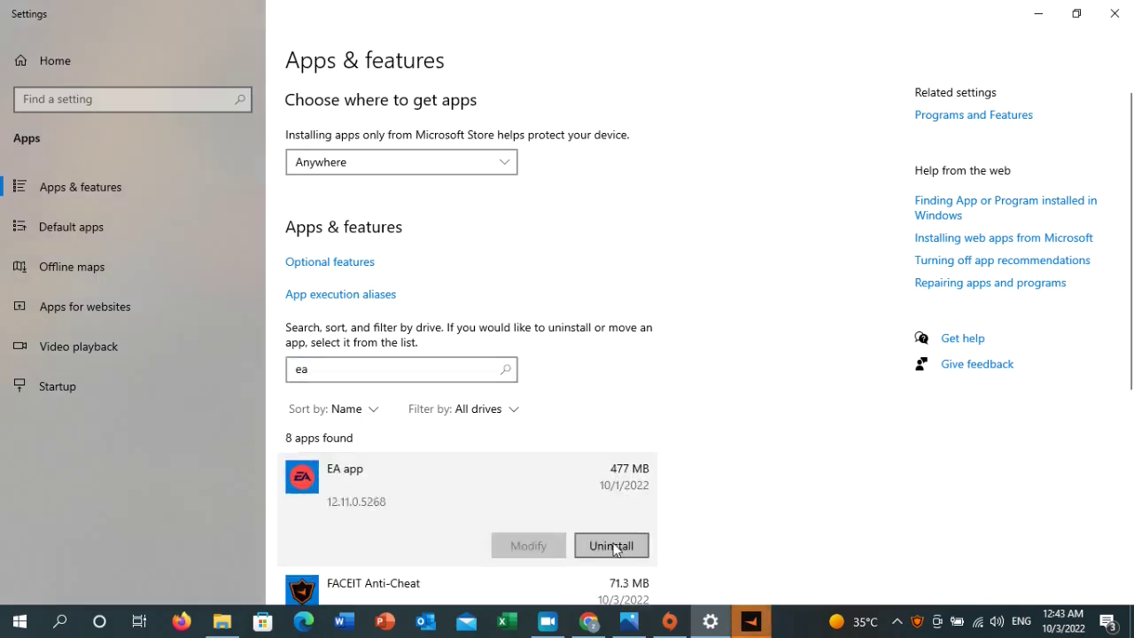
click(620, 545)
click(692, 512)
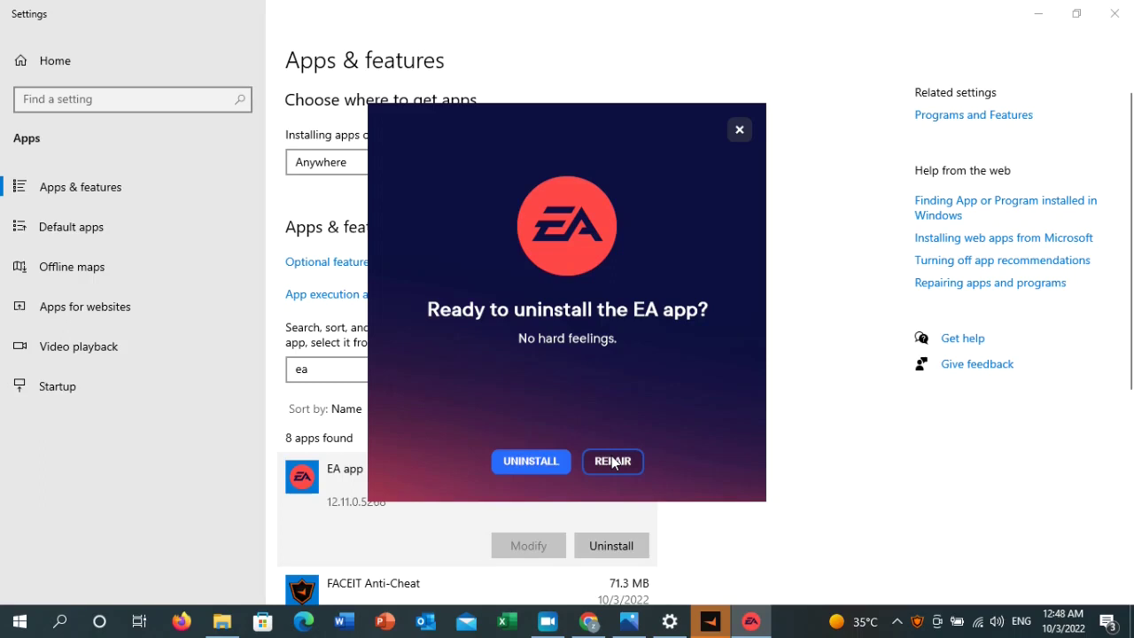
click(514, 463)
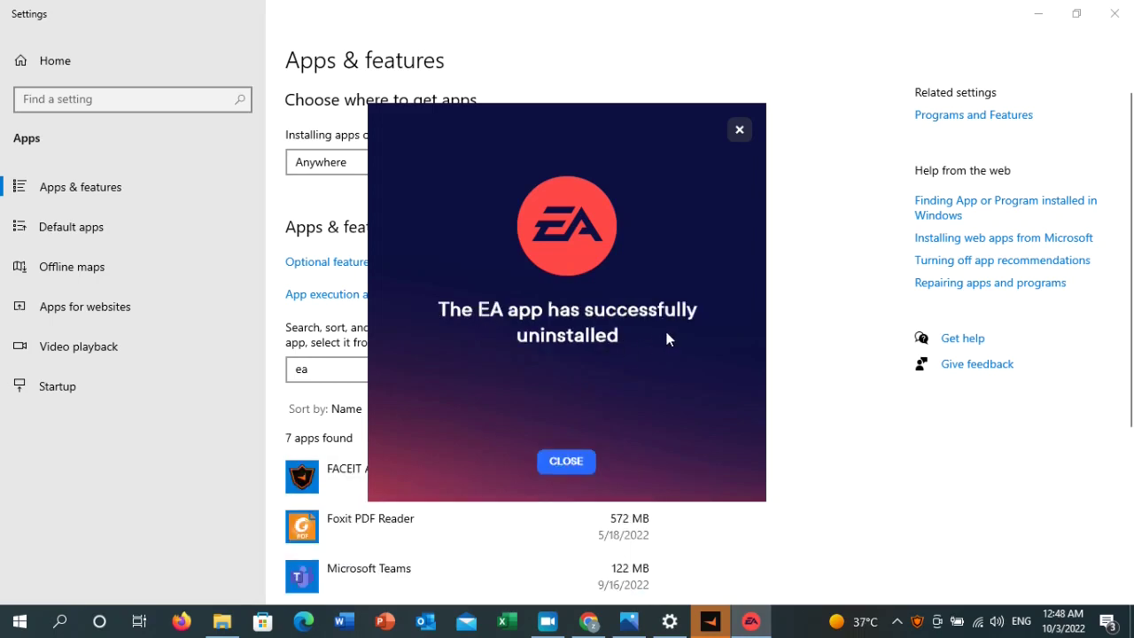
click(564, 461)
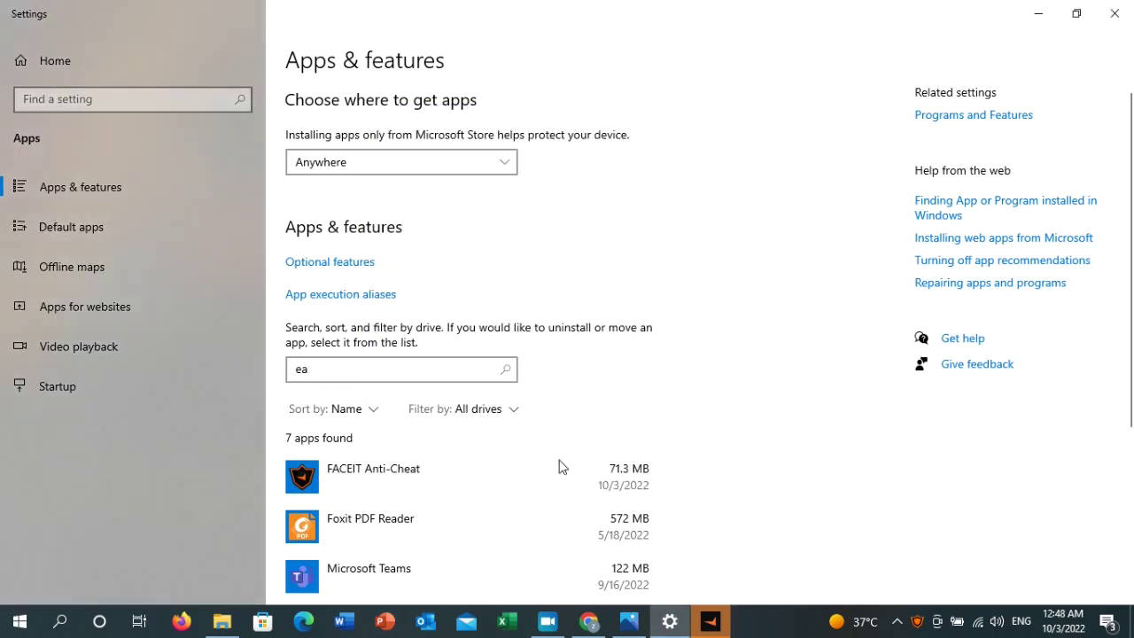
Step: Switch to Chrome, return to the Google results and search for "ea download"
click(589, 621)
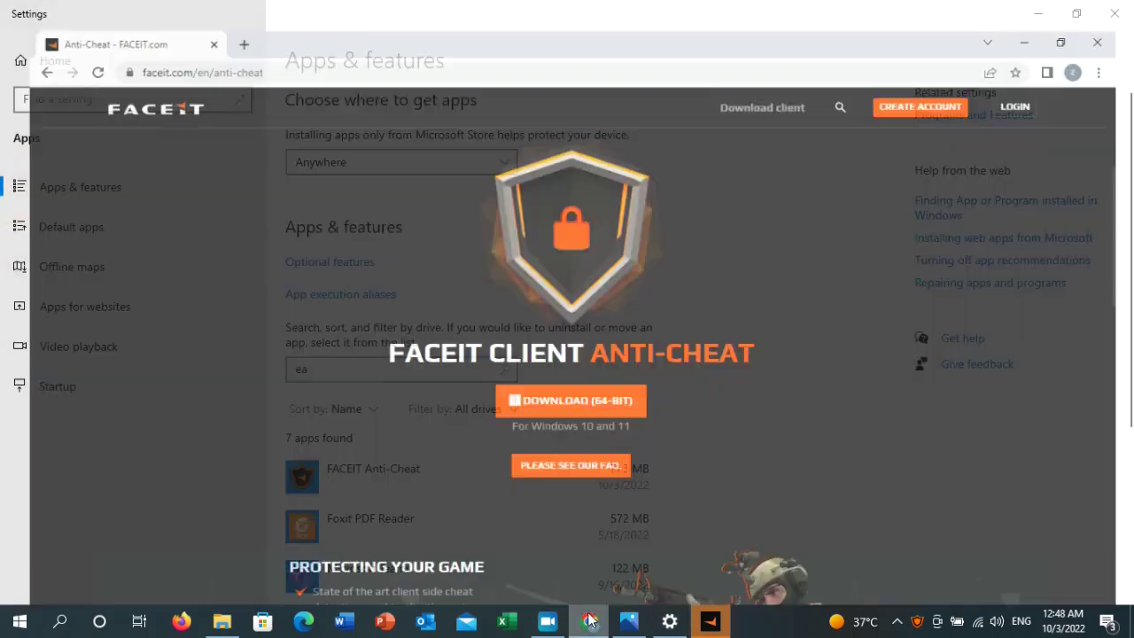
right_click(588, 621)
click(18, 43)
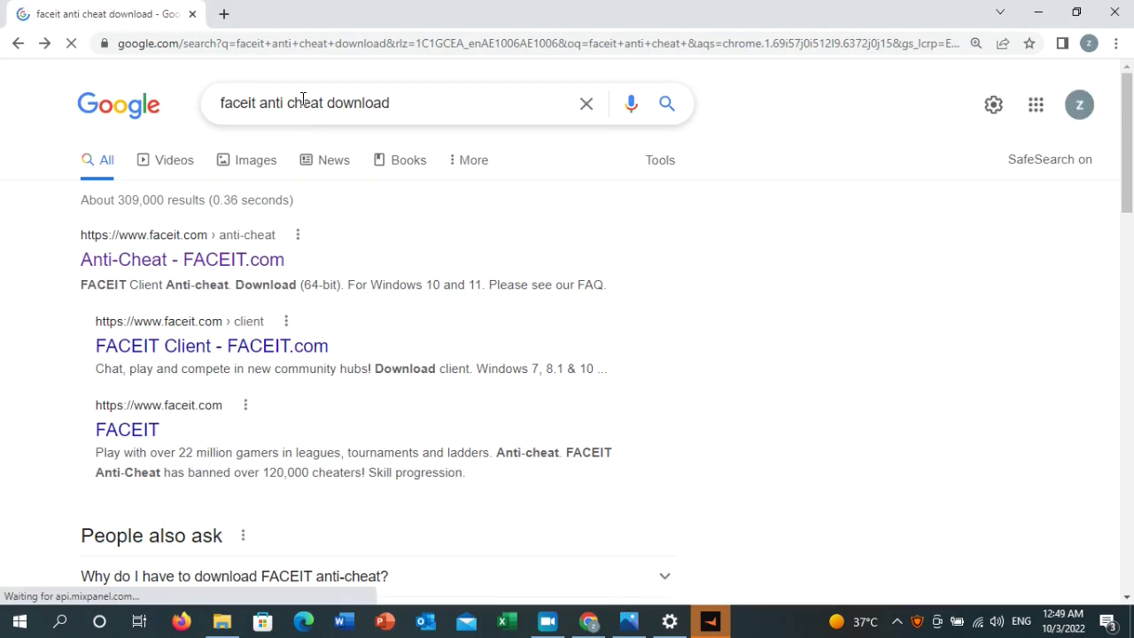
click(324, 102)
drag(324, 103, 221, 103)
text(ea)
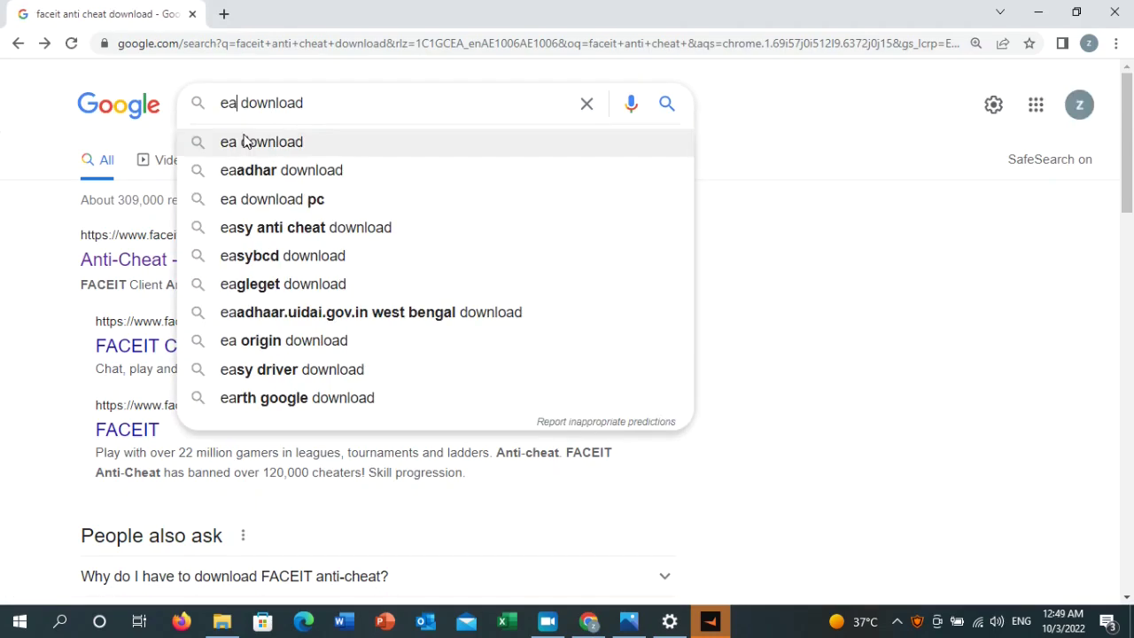
key(Return)
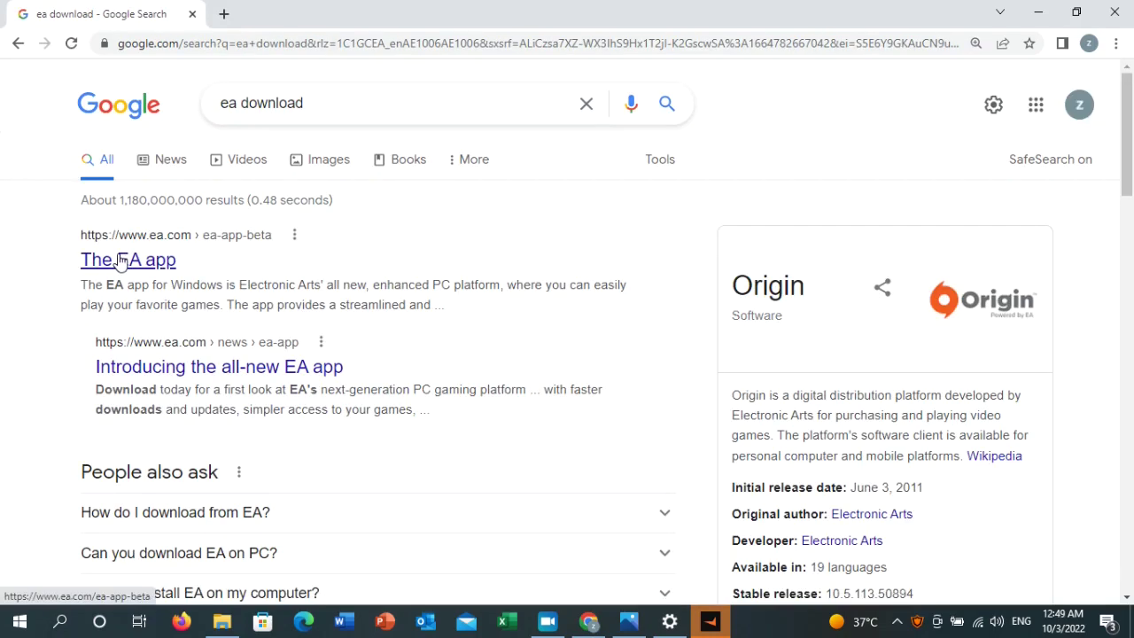
Step: Download the EA app for Windows from the official ea.com page and run its installer
click(122, 260)
scroll(1128, 151, down, 2)
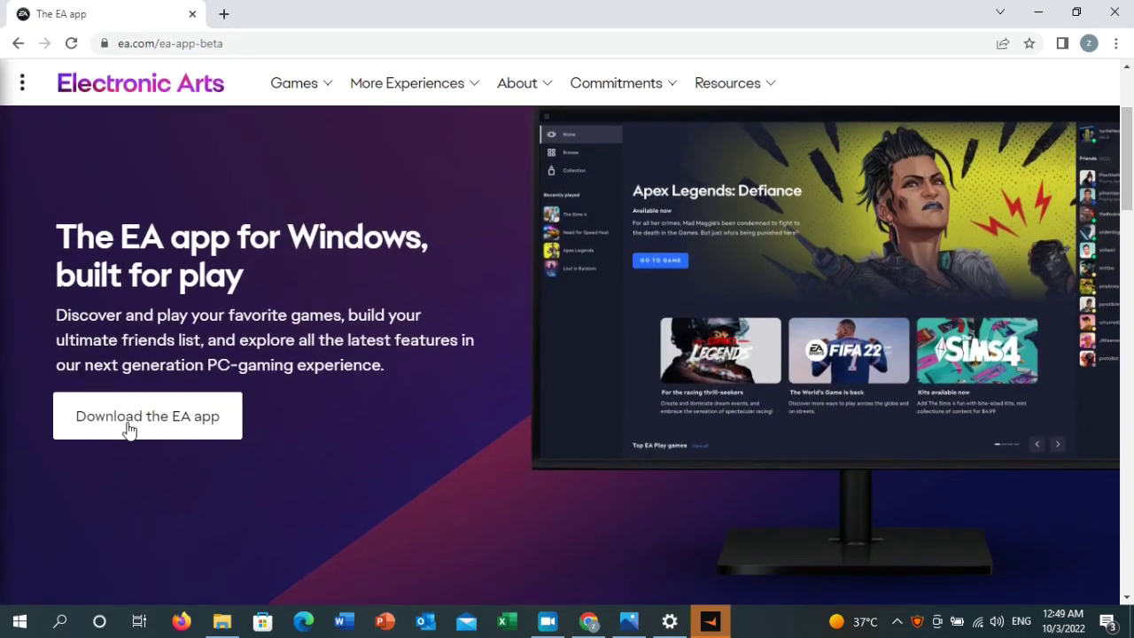
click(142, 423)
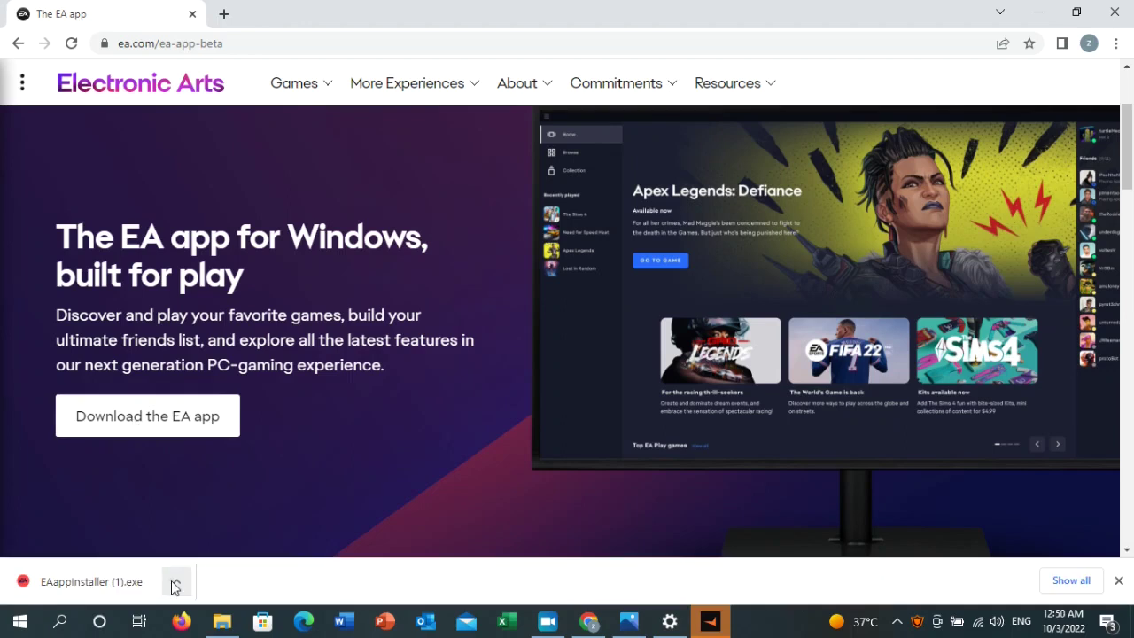
click(177, 581)
click(210, 475)
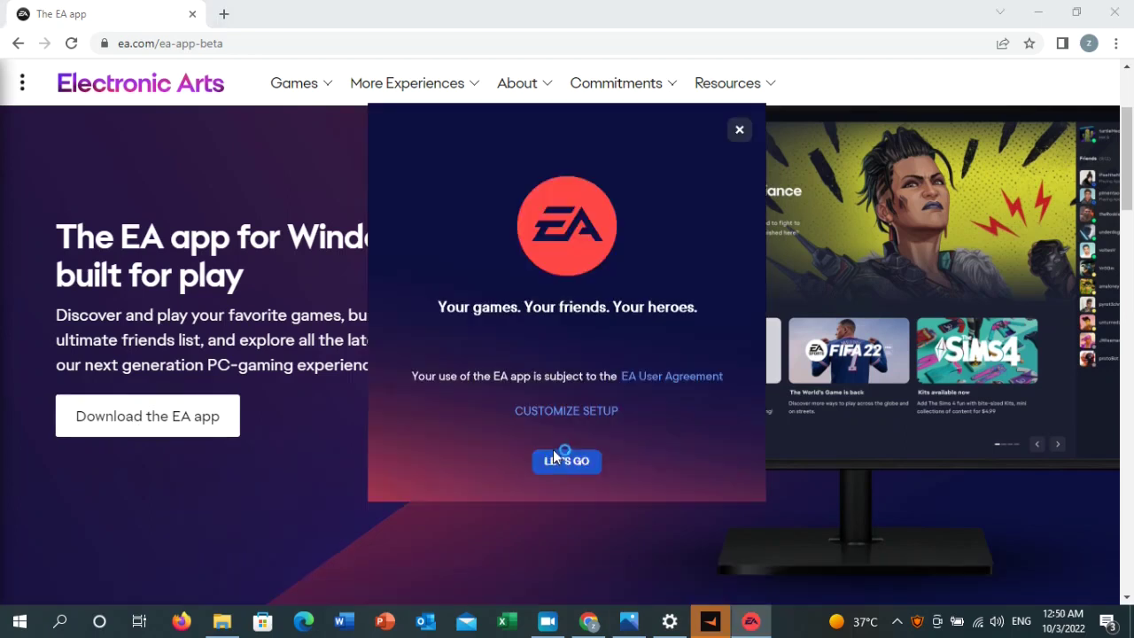